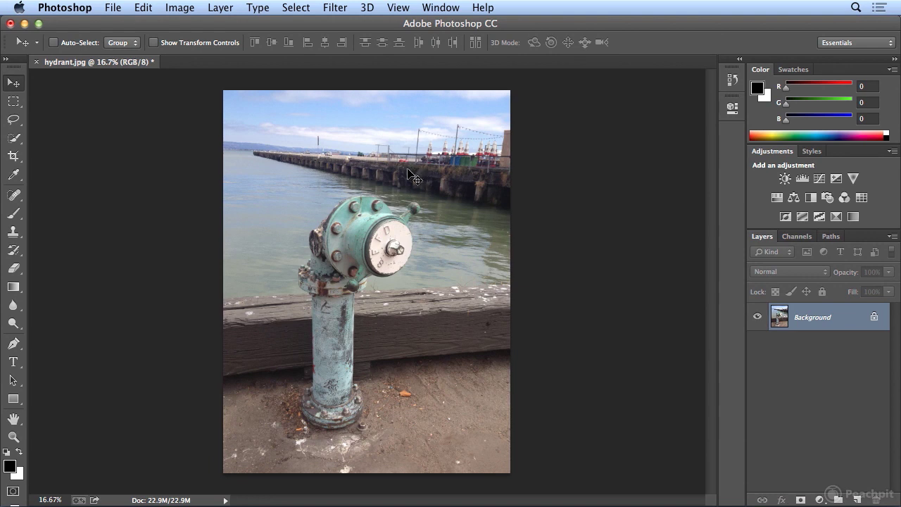
# Step: Apply Auto Color, Auto Tone and Auto Contrast to the hydrant photo from the Image menu
pyautogui.click(187, 10)
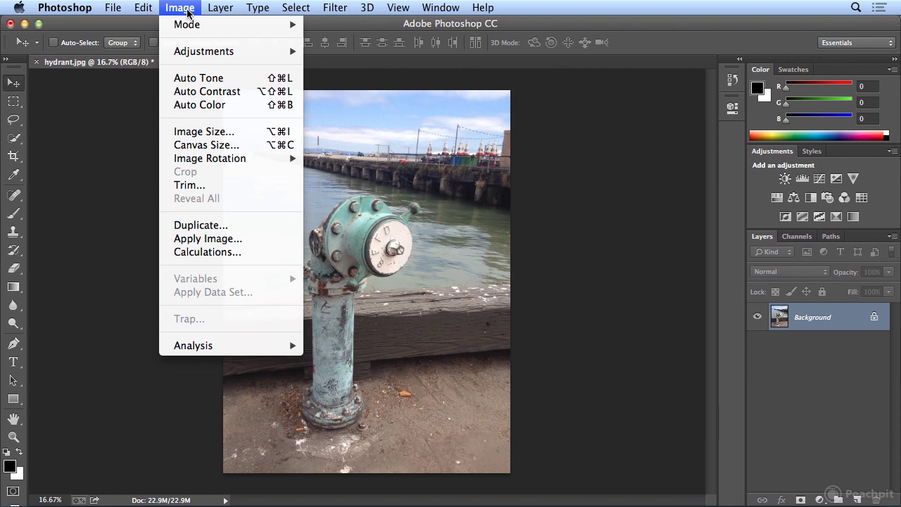
pyautogui.click(188, 105)
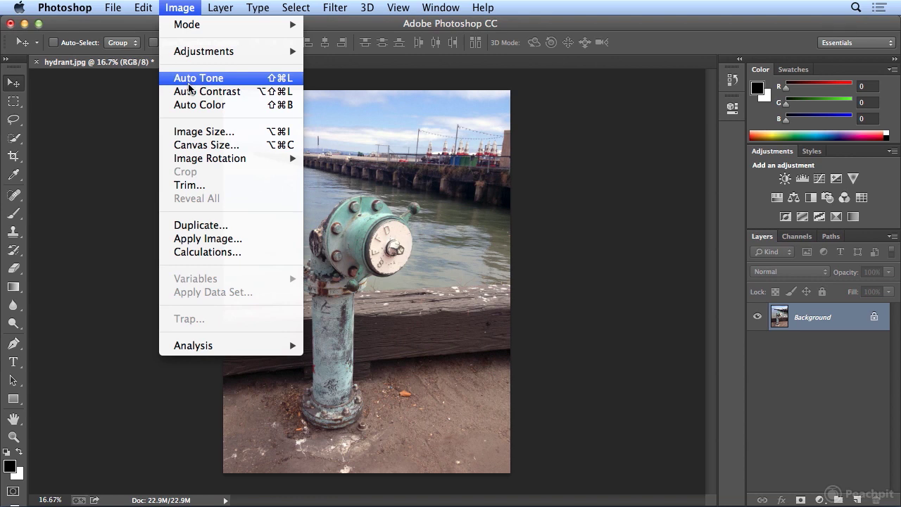
pyautogui.click(189, 84)
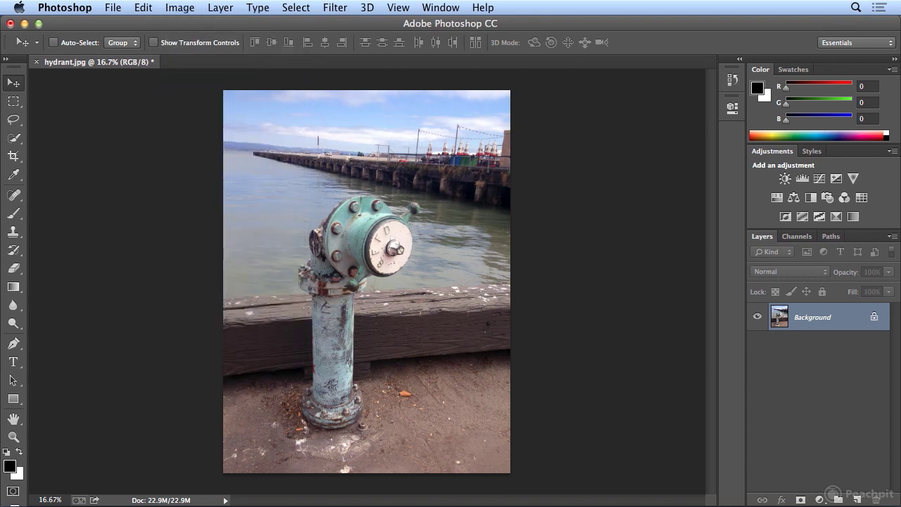
pyautogui.click(179, 8)
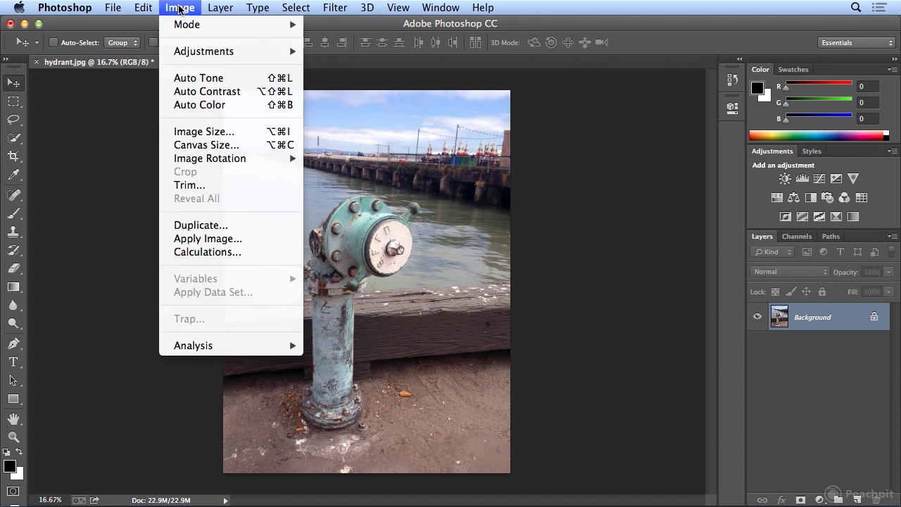
pyautogui.click(181, 92)
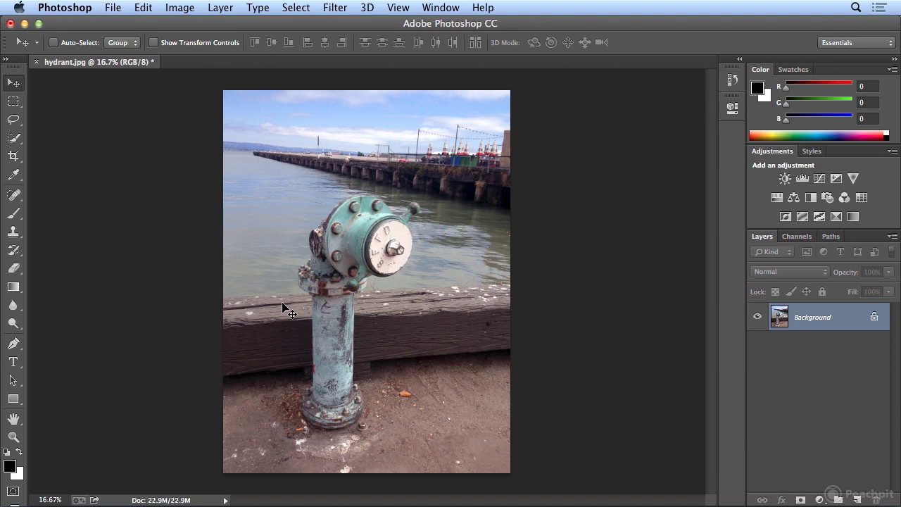
# Step: Revert to the Open state in the History panel, undoing all three automatic corrections
pyautogui.click(733, 80)
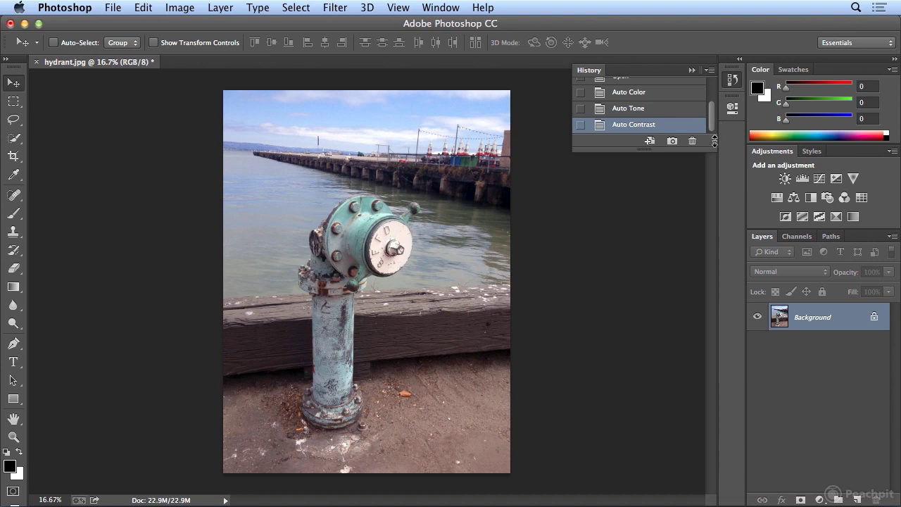
pyautogui.moveTo(713, 141); pyautogui.dragTo(714, 298)
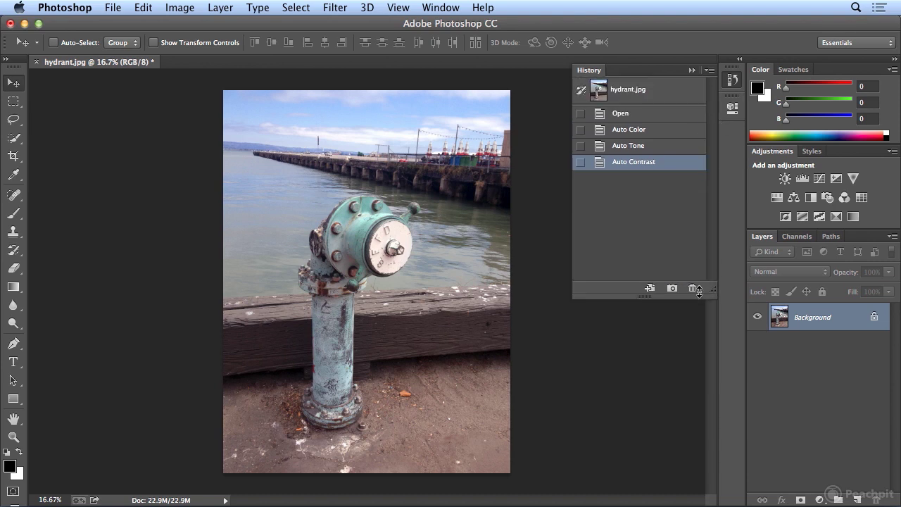
pyautogui.click(622, 114)
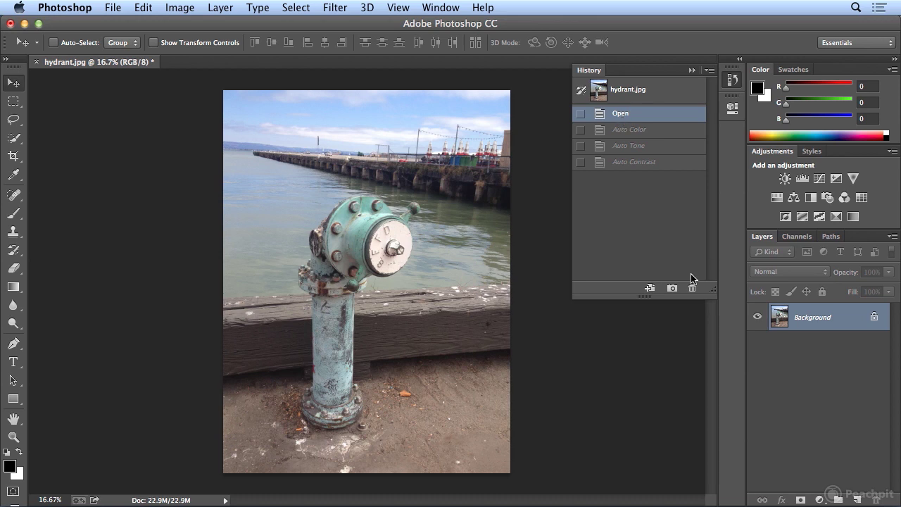
pyautogui.click(733, 82)
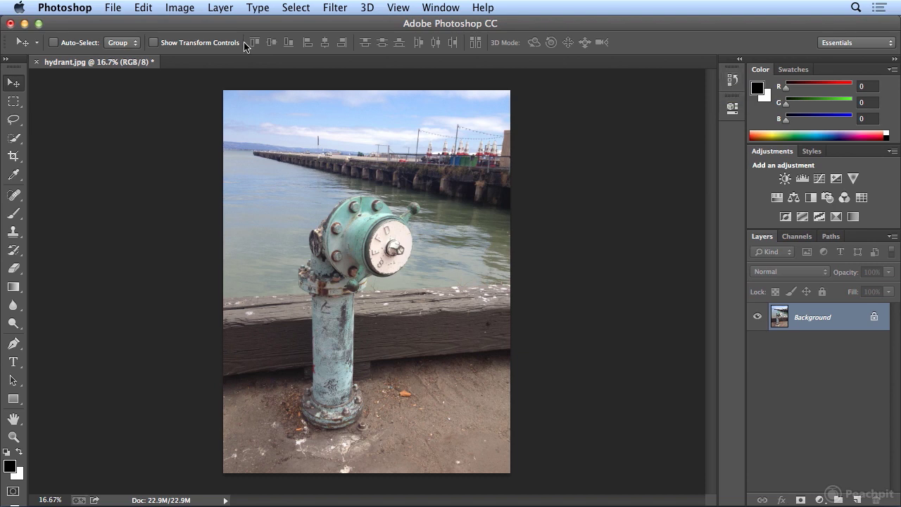
# Step: Open Image > Adjustments > Levels and raise the input black point to 11
pyautogui.click(178, 8)
pyautogui.moveTo(178, 52)
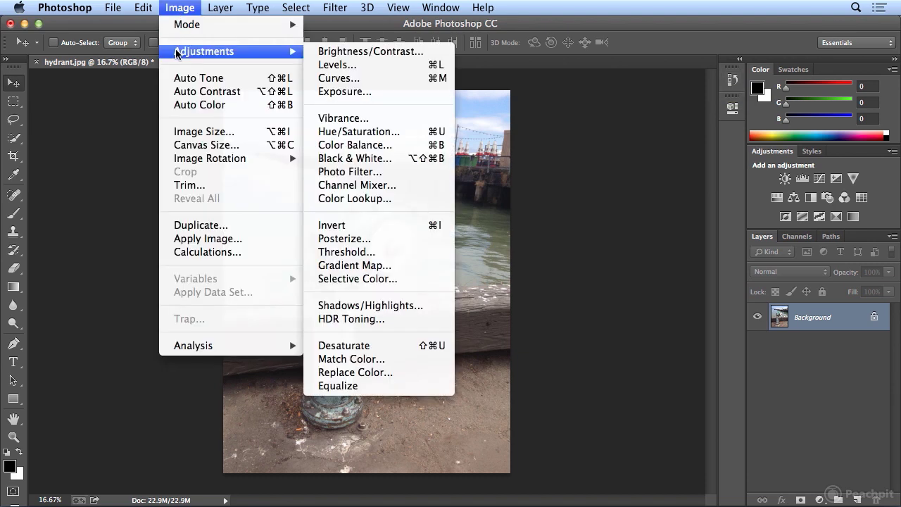
pyautogui.click(427, 65)
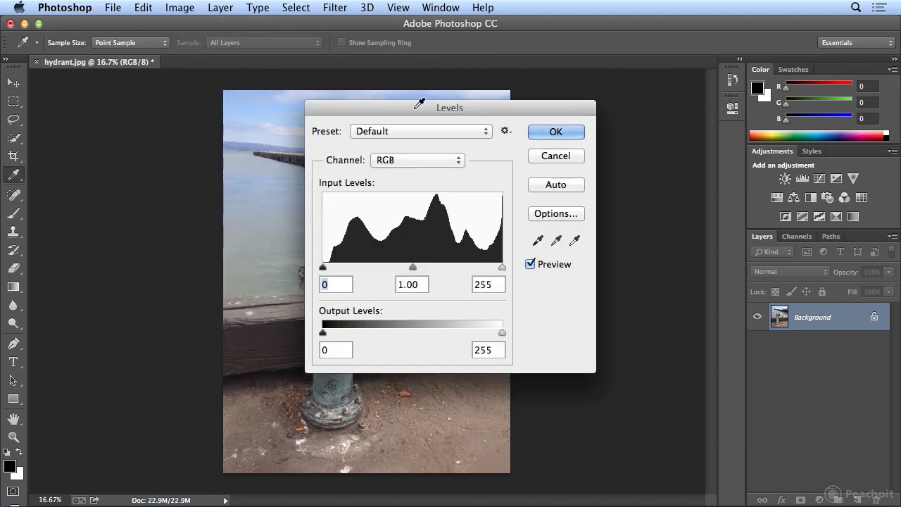
pyautogui.moveTo(417, 95); pyautogui.dragTo(628, 75)
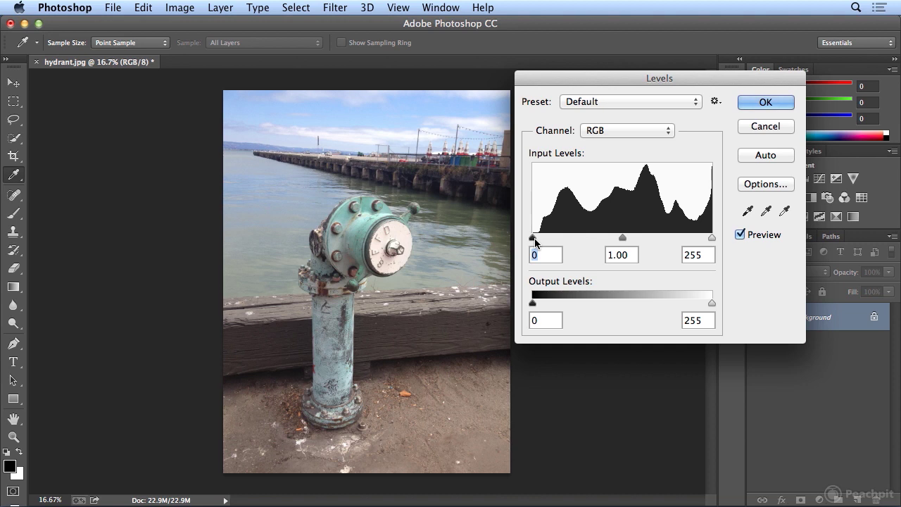
pyautogui.moveTo(535, 238); pyautogui.dragTo(541, 240)
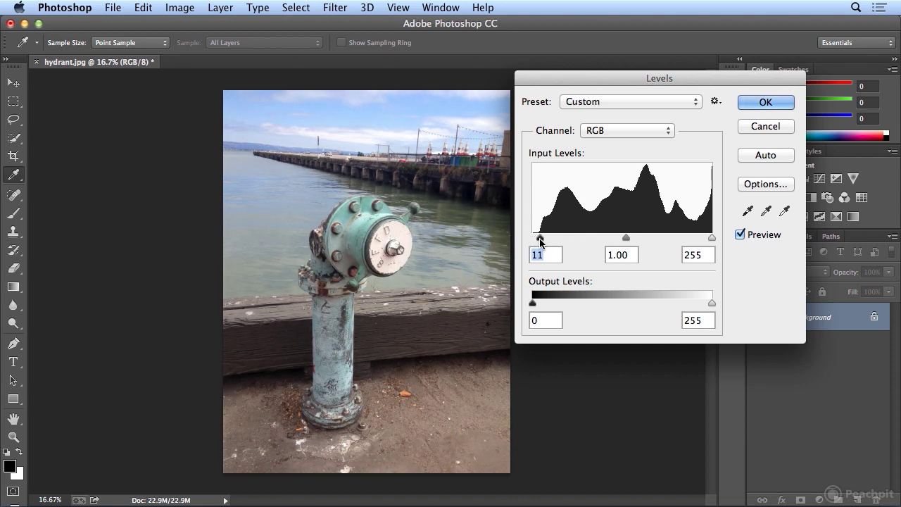
# Step: Compare with Preview toggled, lower the input white point to 220, and apply Levels
pyautogui.click(753, 238)
pyautogui.click(753, 238)
pyautogui.click(753, 238)
pyautogui.click(753, 238)
pyautogui.click(753, 238)
pyautogui.click(754, 238)
pyautogui.moveTo(712, 242); pyautogui.dragTo(689, 243)
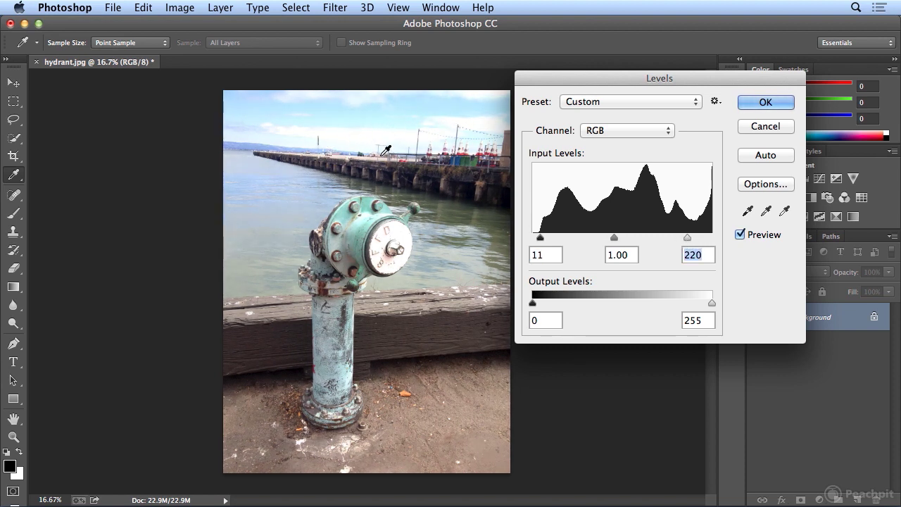
pyautogui.click(765, 103)
pyautogui.press('v')
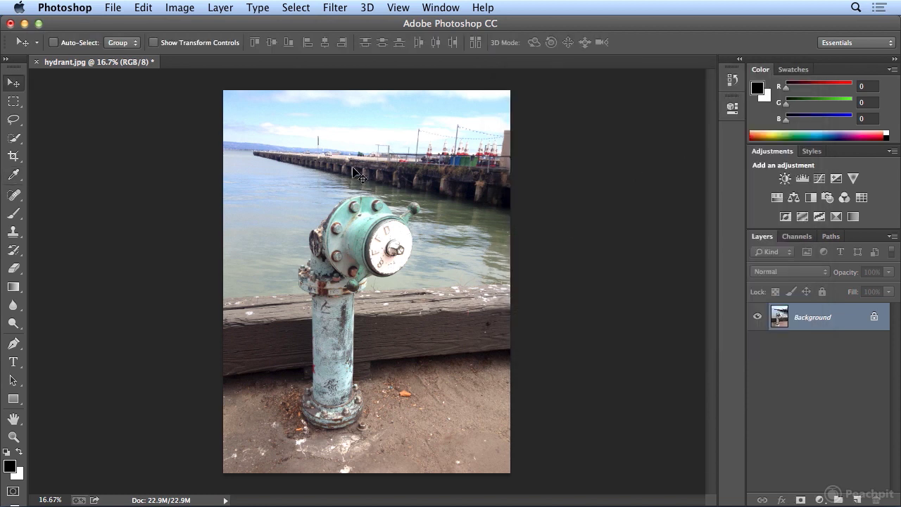
# Step: Select the Open state in History to undo the Levels correction
pyautogui.click(732, 79)
pyautogui.click(653, 117)
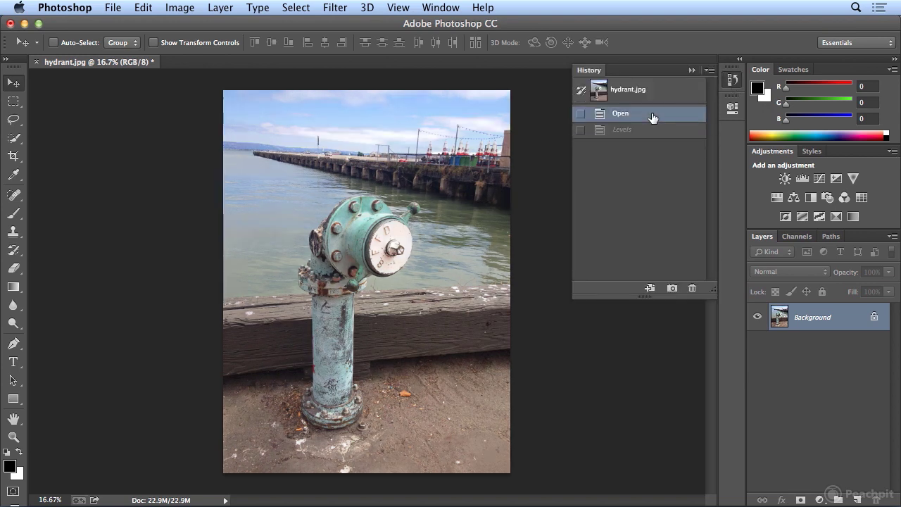
pyautogui.click(737, 83)
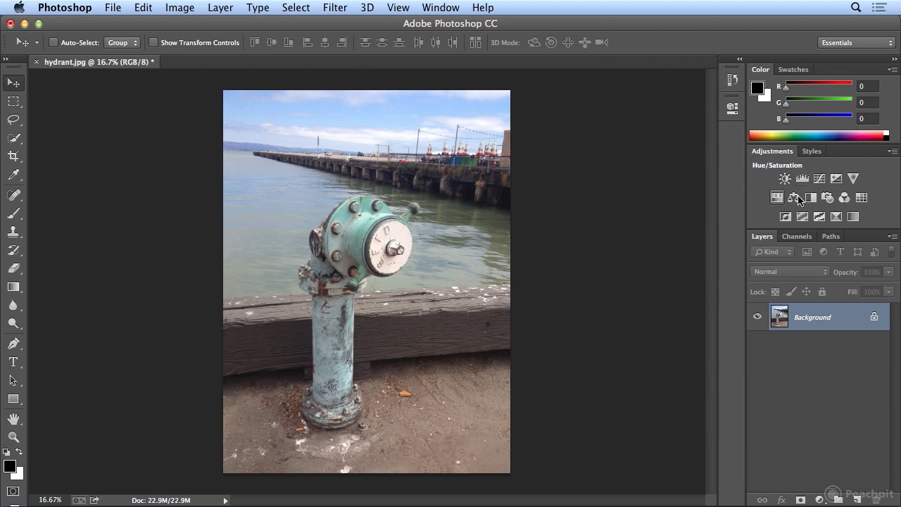
pyautogui.click(819, 499)
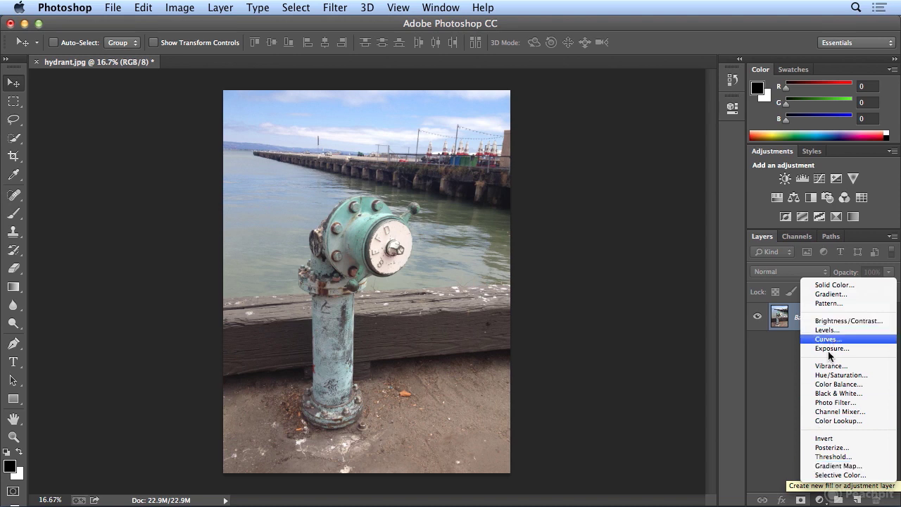
pyautogui.click(756, 211)
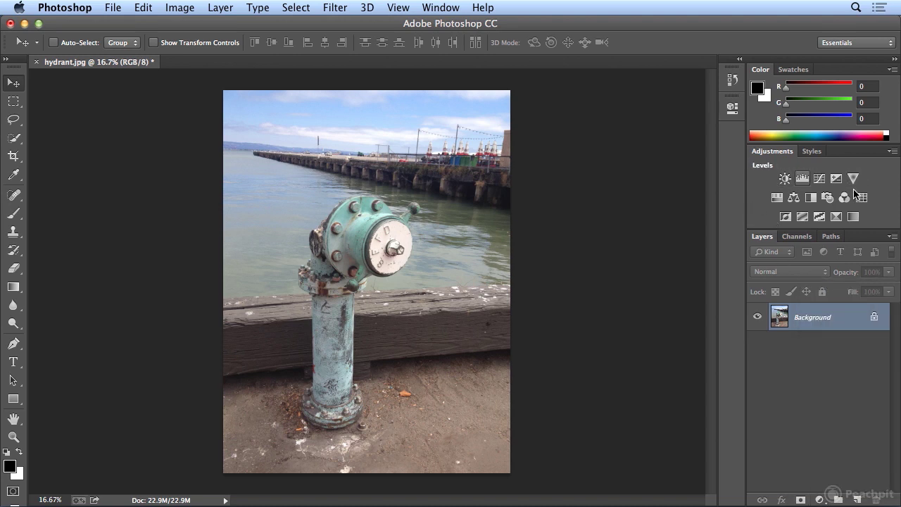
pyautogui.click(819, 499)
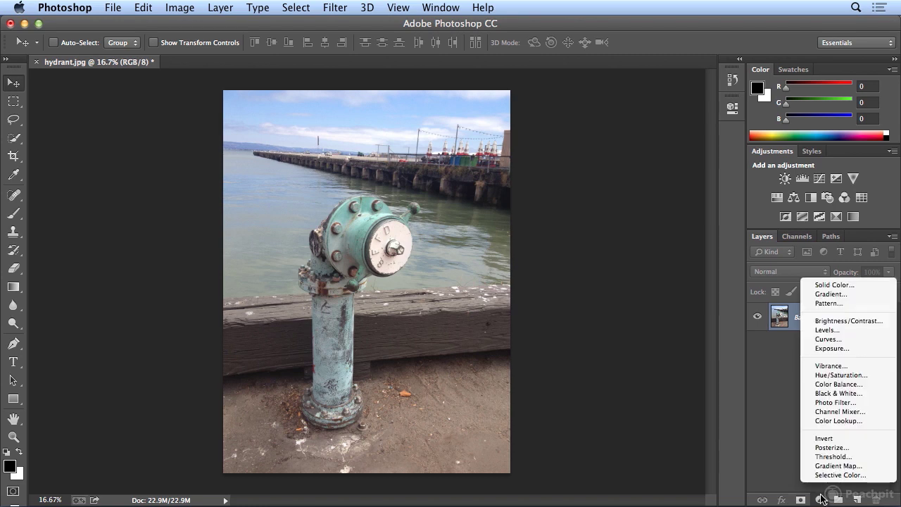
pyautogui.click(786, 476)
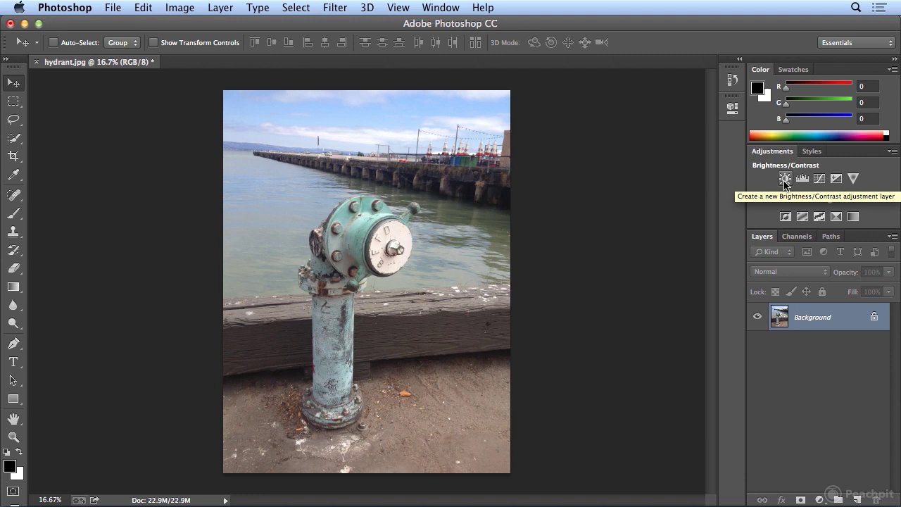
pyautogui.click(187, 14)
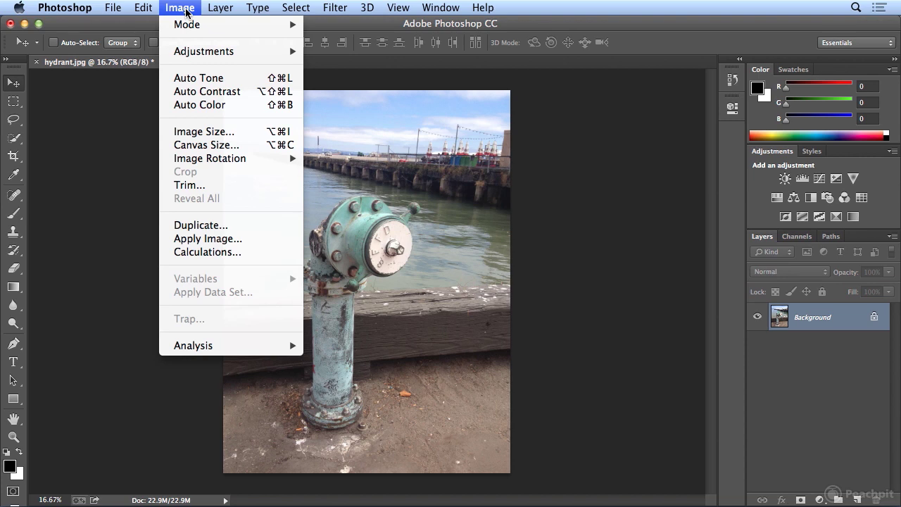
pyautogui.moveTo(190, 52)
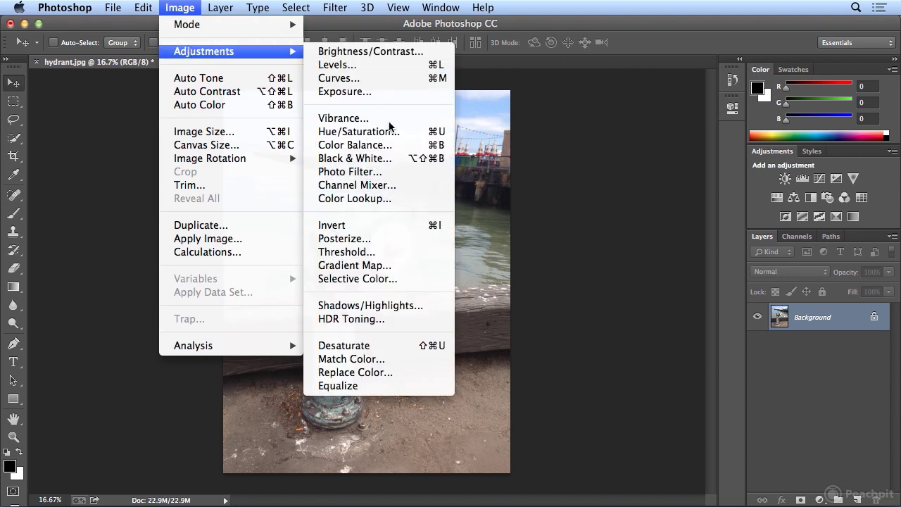
pyautogui.click(177, 8)
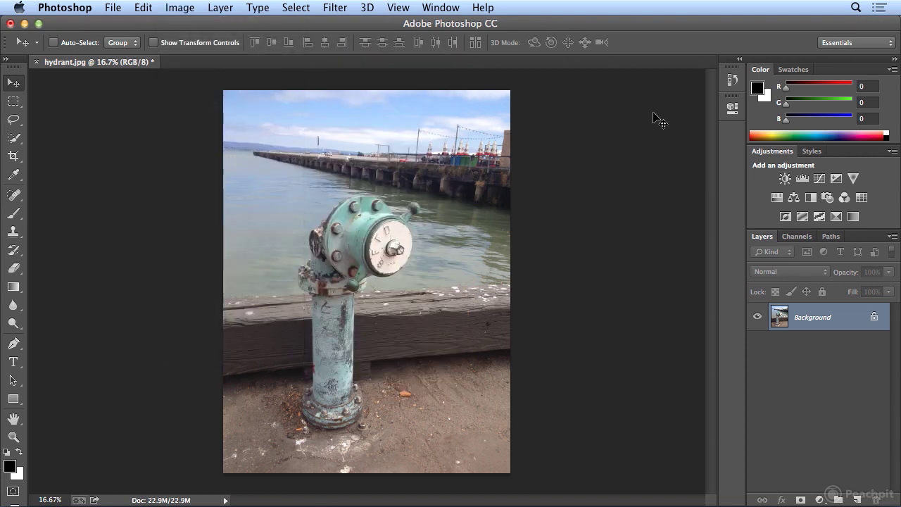
# Step: Add a Levels 1 adjustment layer with raised input black, toggling its visibility to compare before and after
pyautogui.click(802, 178)
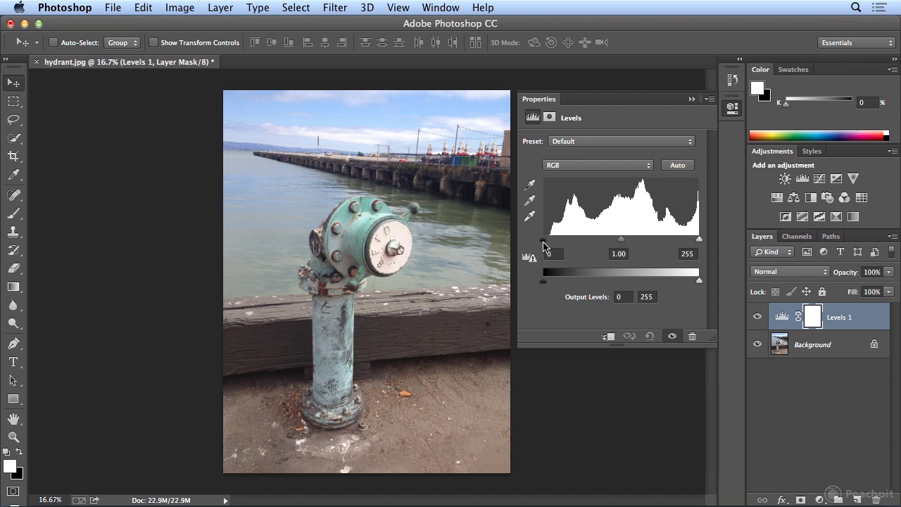
pyautogui.moveTo(542, 240); pyautogui.dragTo(550, 242)
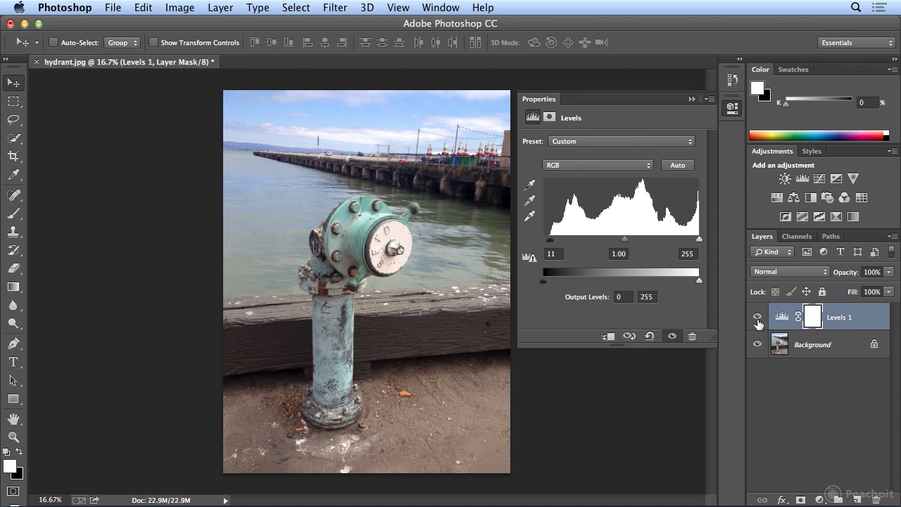
pyautogui.click(758, 318)
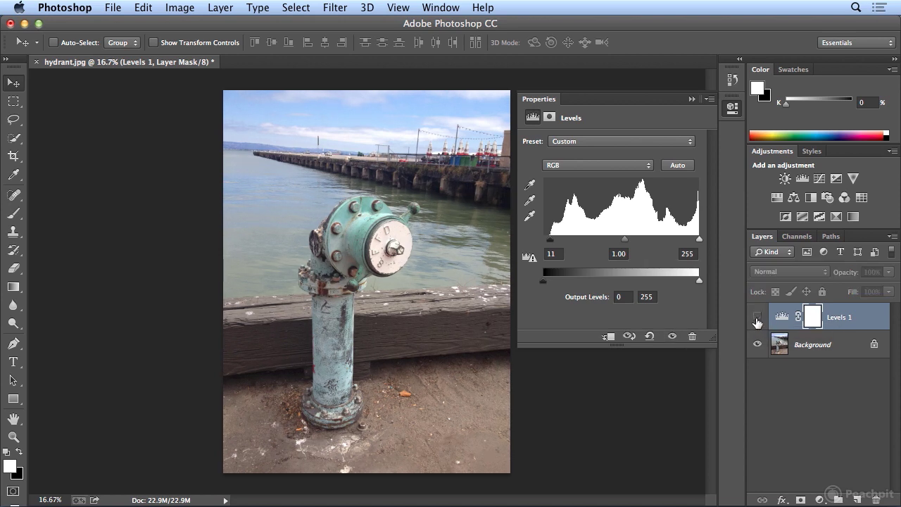
pyautogui.click(758, 320)
pyautogui.click(757, 320)
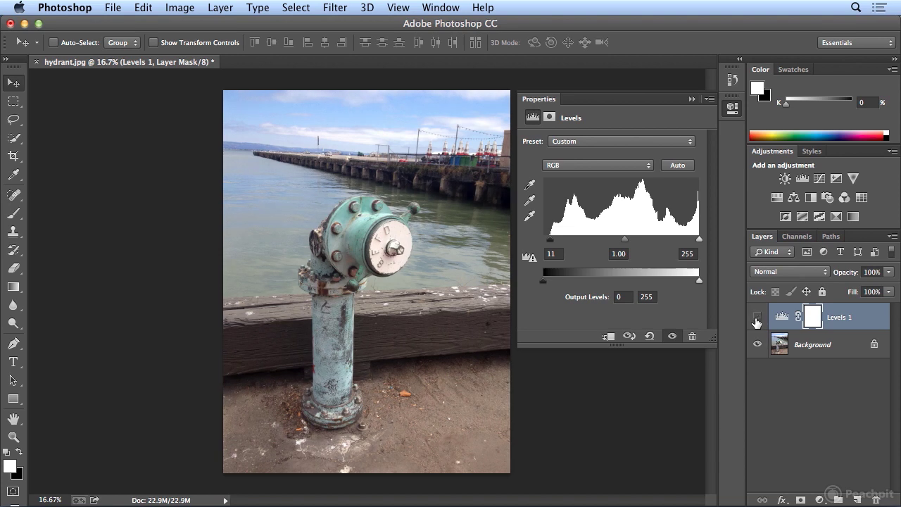
pyautogui.click(757, 321)
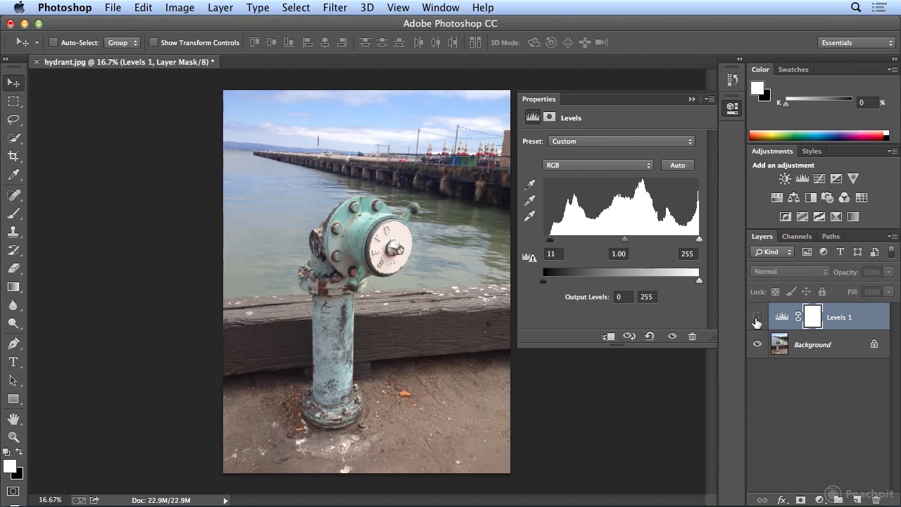
pyautogui.click(757, 320)
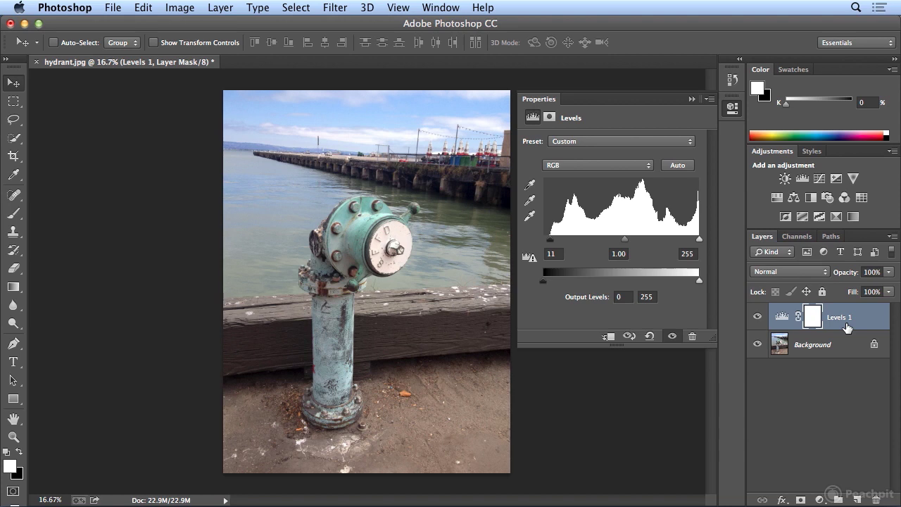
pyautogui.click(755, 320)
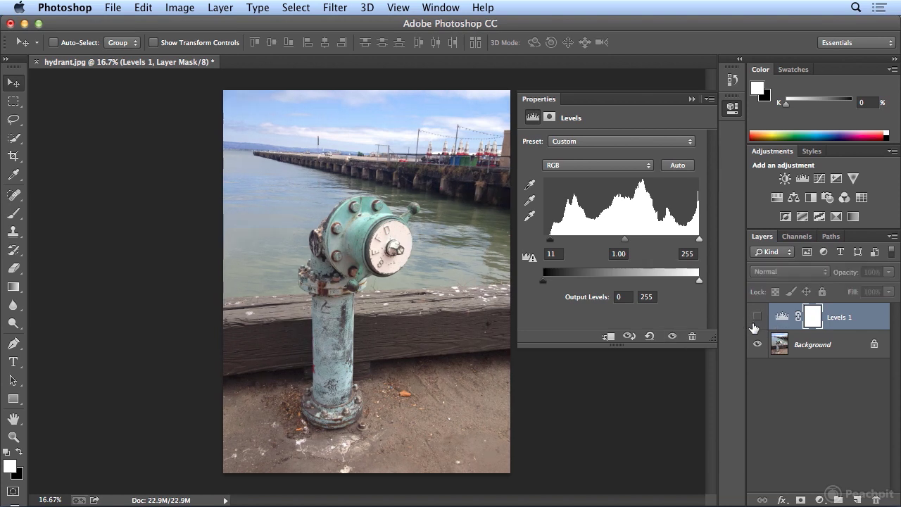
pyautogui.click(758, 317)
pyautogui.click(759, 318)
pyautogui.click(759, 318)
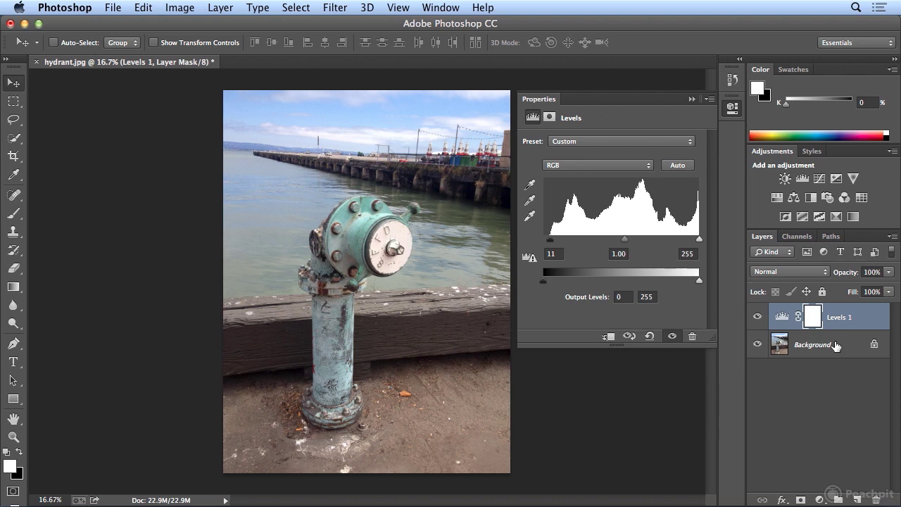
# Step: Save the document as hydrant_end.psd in Photoshop format, accepting Maximize Compatibility
pyautogui.click(117, 10)
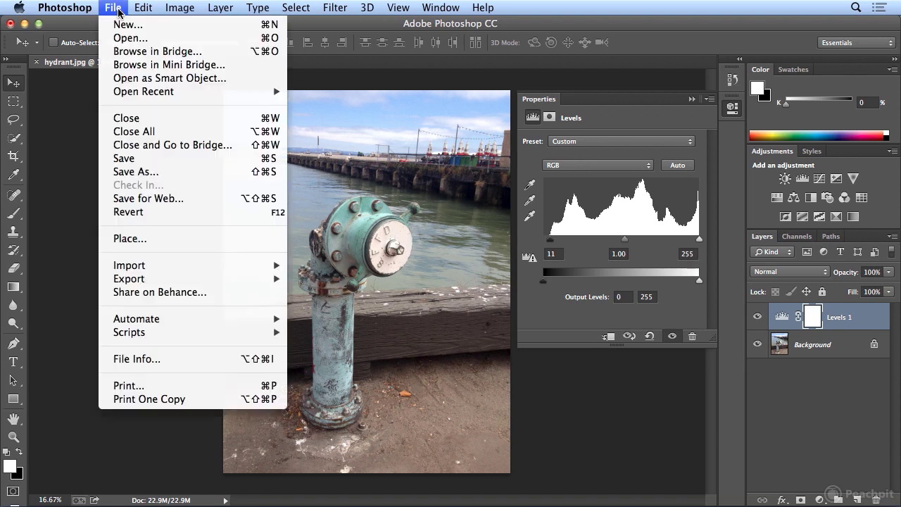
pyautogui.click(139, 159)
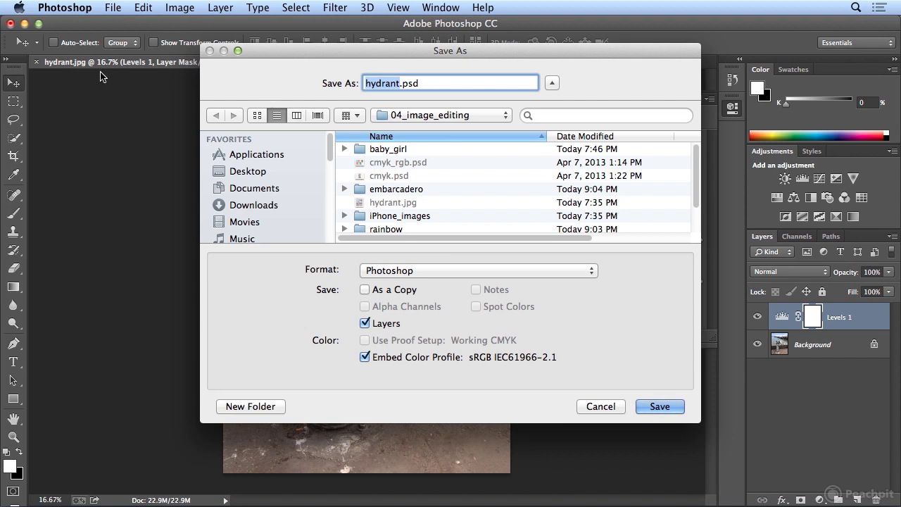
pyautogui.click(402, 84)
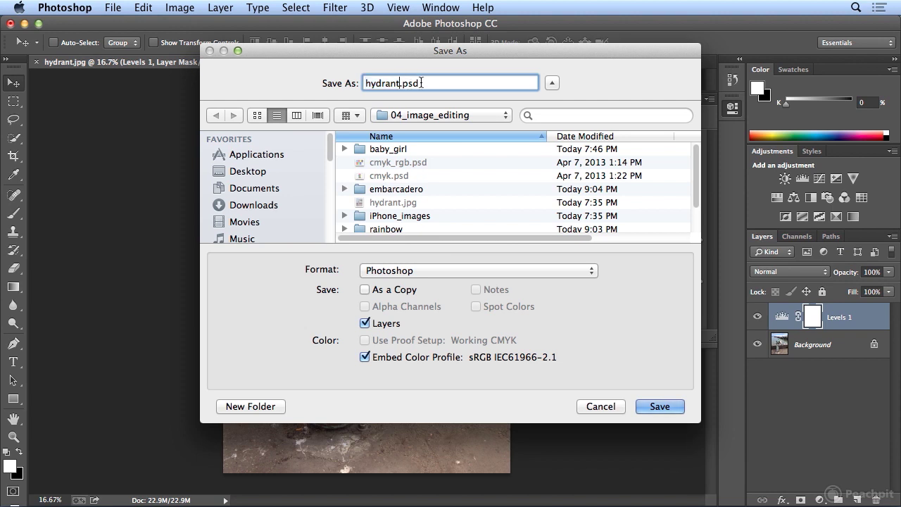
pyautogui.write('_end')
pyautogui.click(385, 271)
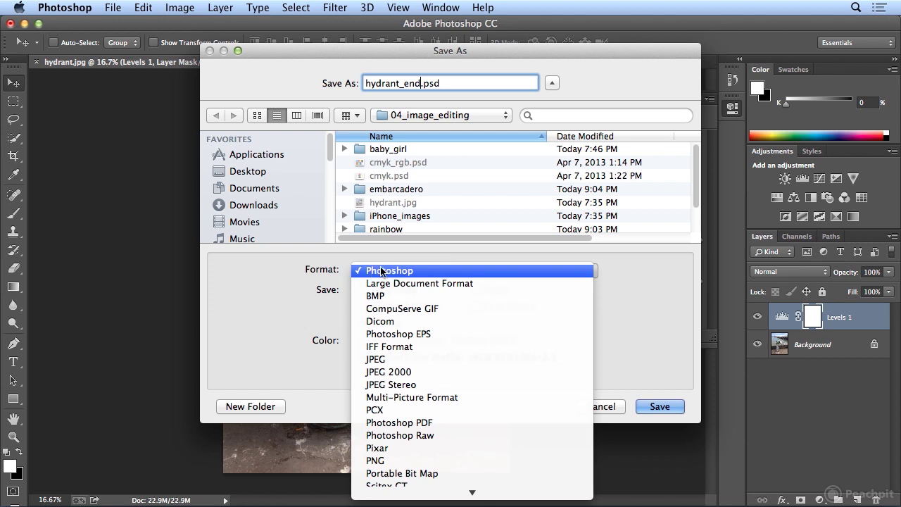
pyautogui.click(401, 271)
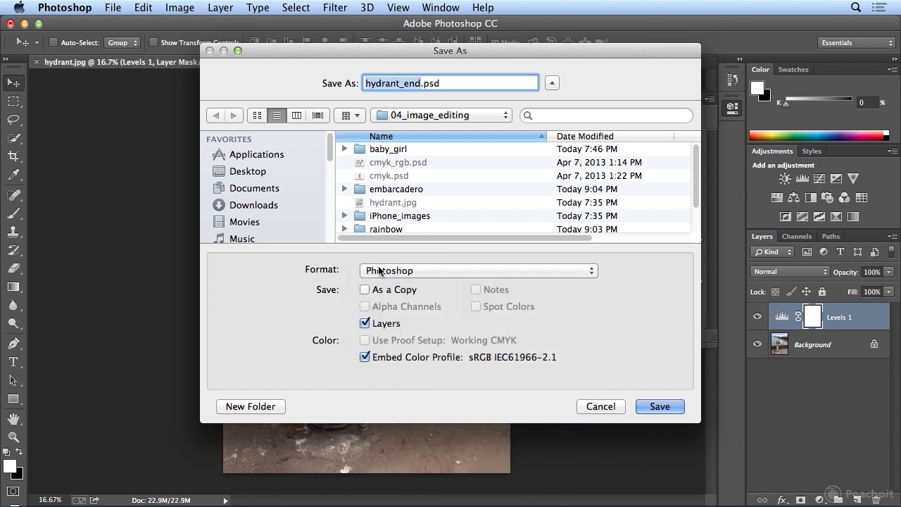
pyautogui.click(654, 406)
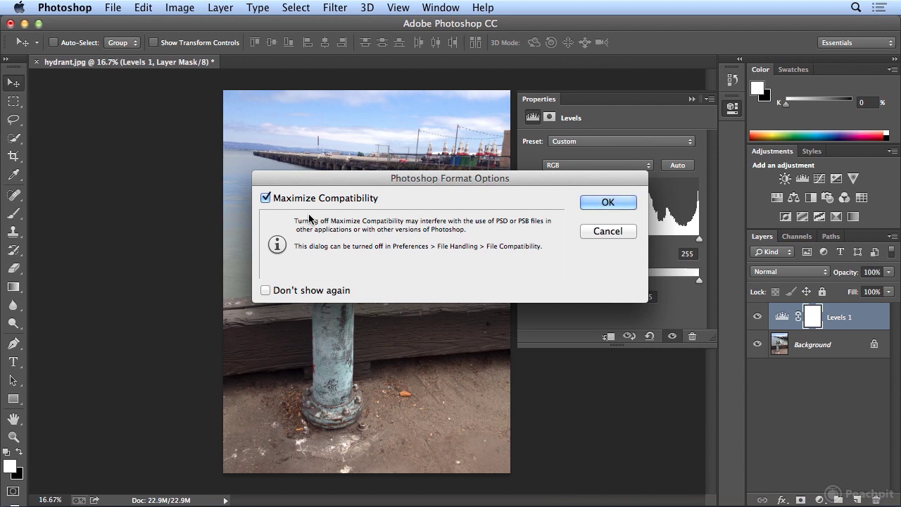
pyautogui.click(619, 204)
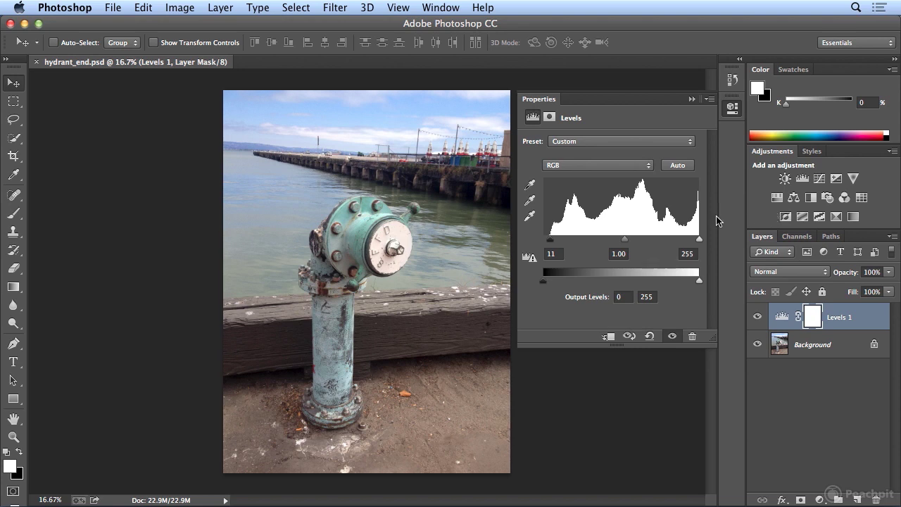
# Step: Drag the Levels 1 gray midtone slider to 0.88
pyautogui.moveTo(627, 244)
pyautogui.mouseDown()
pyautogui.moveTo(649, 245)
pyautogui.moveTo(599, 248)
pyautogui.moveTo(632, 247)
pyautogui.mouseUp()
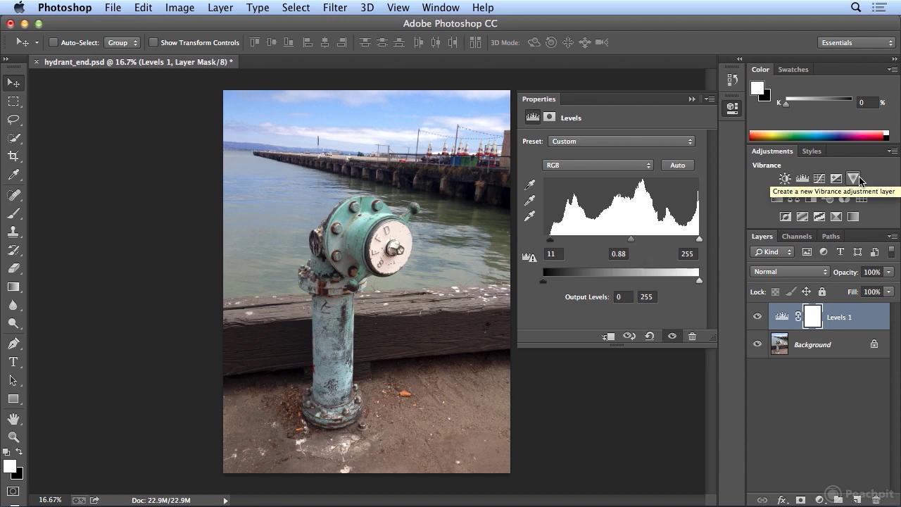
# Step: Add a Vibrance adjustment layer set to +47 and toggle its visibility to compare
pyautogui.click(855, 179)
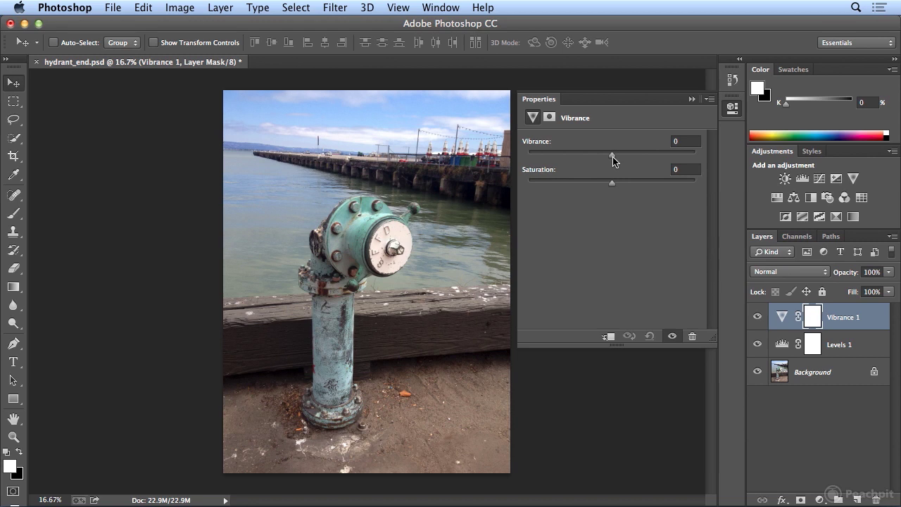
pyautogui.moveTo(613, 160); pyautogui.dragTo(652, 162)
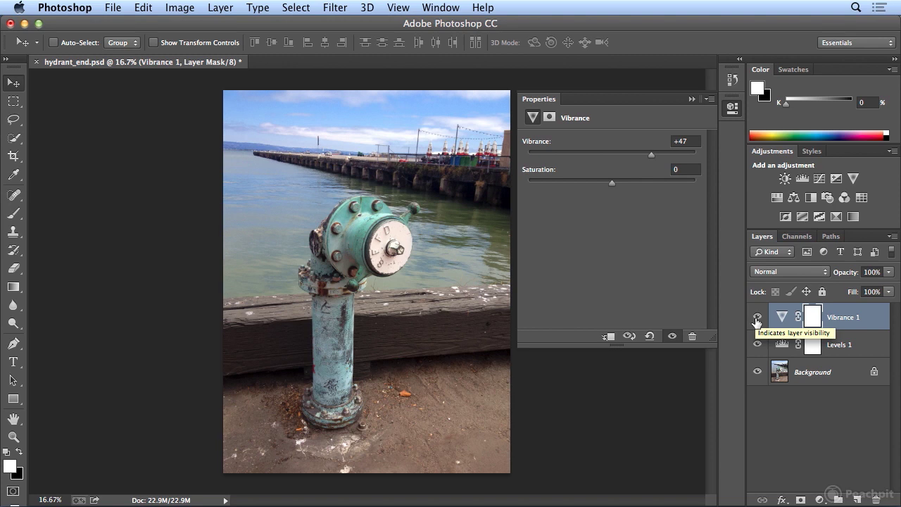
pyautogui.click(756, 318)
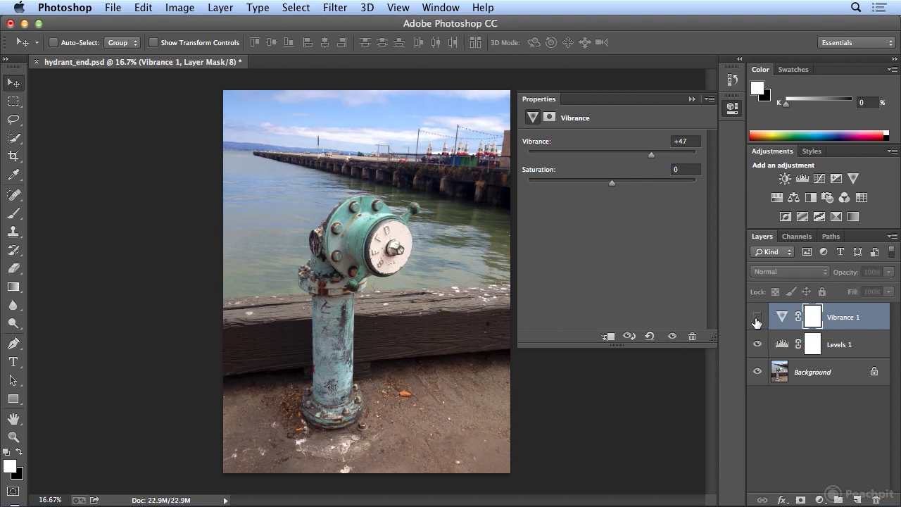
pyautogui.click(757, 318)
pyautogui.click(757, 318)
pyautogui.click(756, 318)
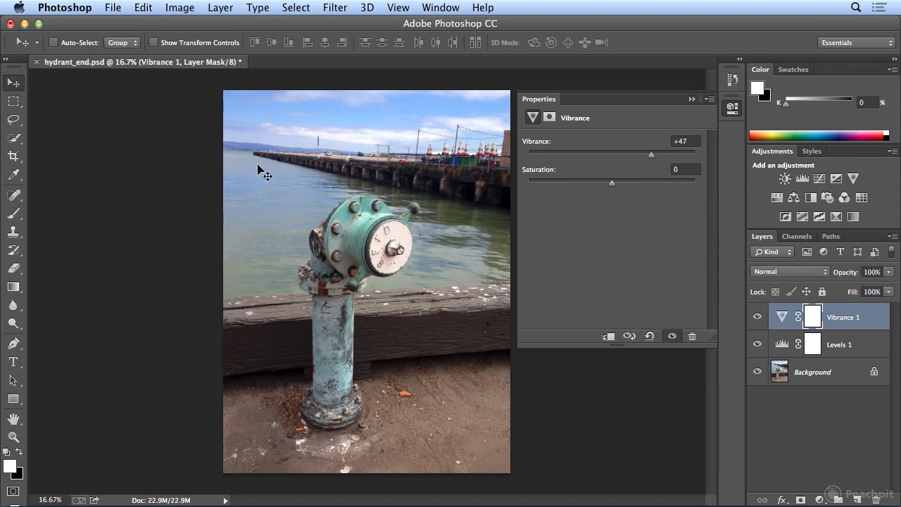
pyautogui.click(759, 319)
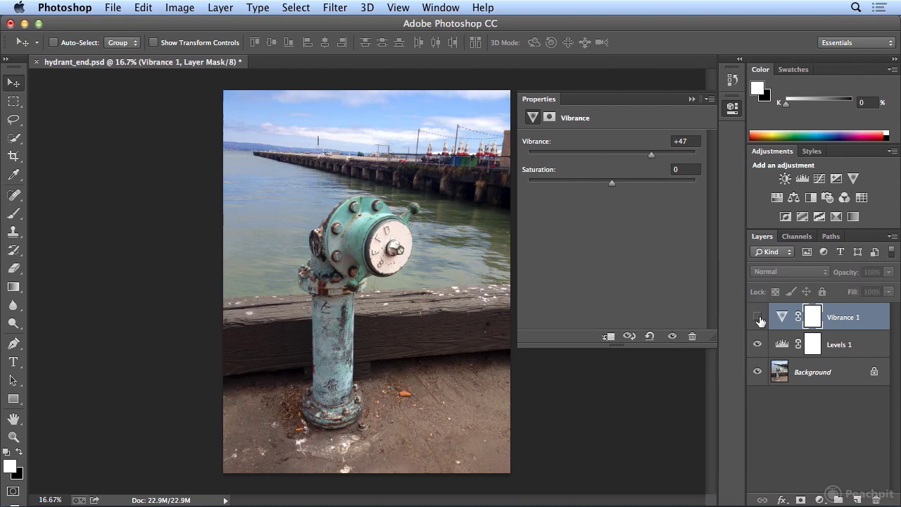
pyautogui.click(759, 319)
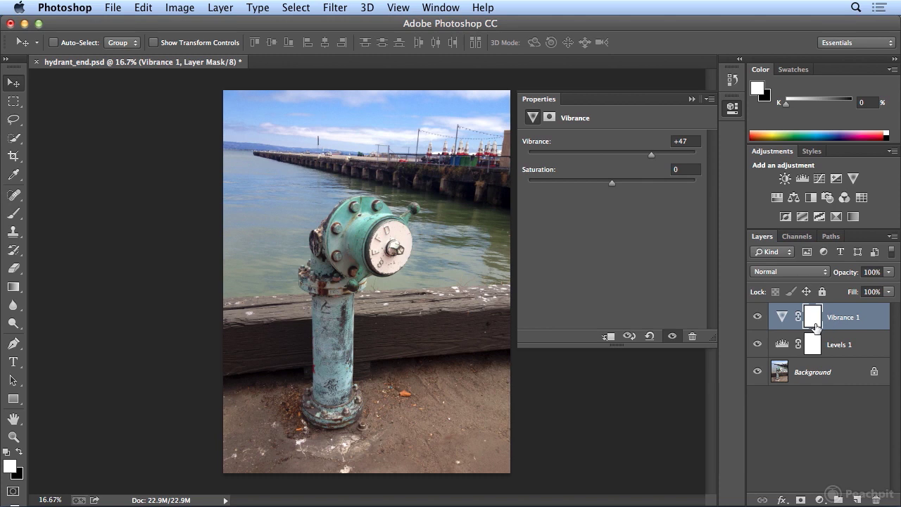
# Step: Toggle Levels 1 and Vibrance 1 visibility to compare, then close the Properties panel
pyautogui.click(757, 344)
pyautogui.click(757, 345)
pyautogui.click(757, 345)
pyautogui.click(757, 345)
pyautogui.click(758, 318)
pyautogui.click(758, 318)
pyautogui.click(730, 110)
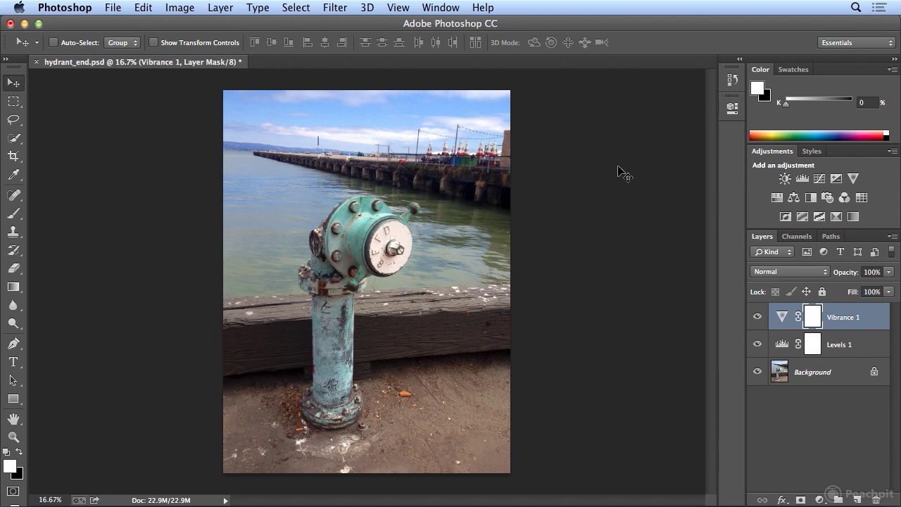
# Step: Open the Image > Adjustments menu and dismiss it without choosing a command
pyautogui.click(182, 7)
pyautogui.moveTo(186, 54)
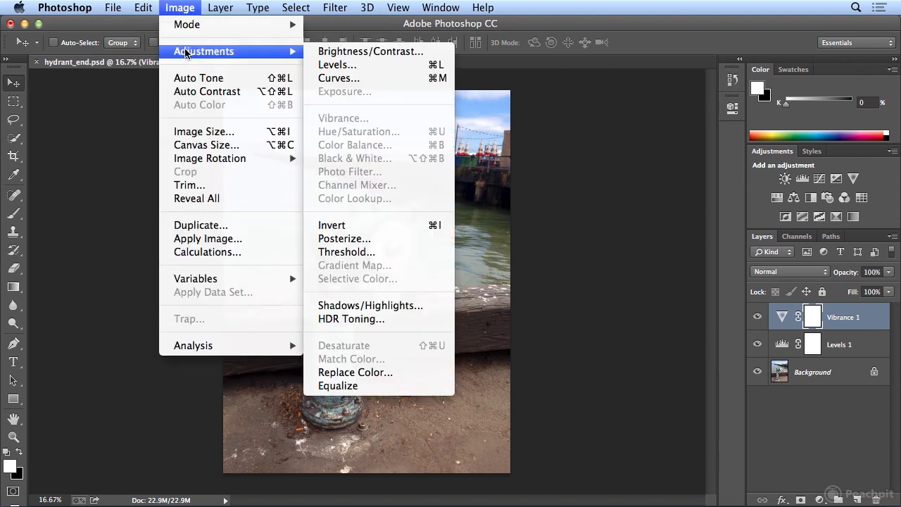
pyautogui.click(184, 9)
pyautogui.click(185, 8)
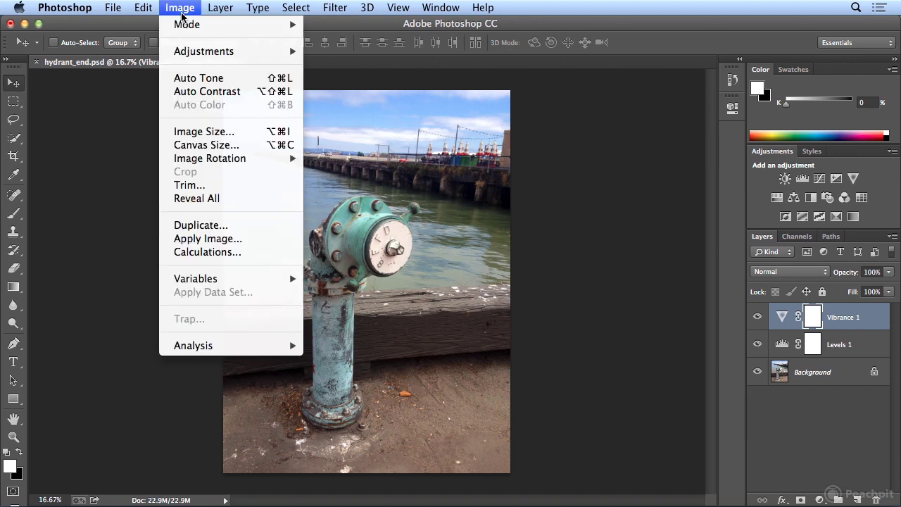
pyautogui.press('Escape')
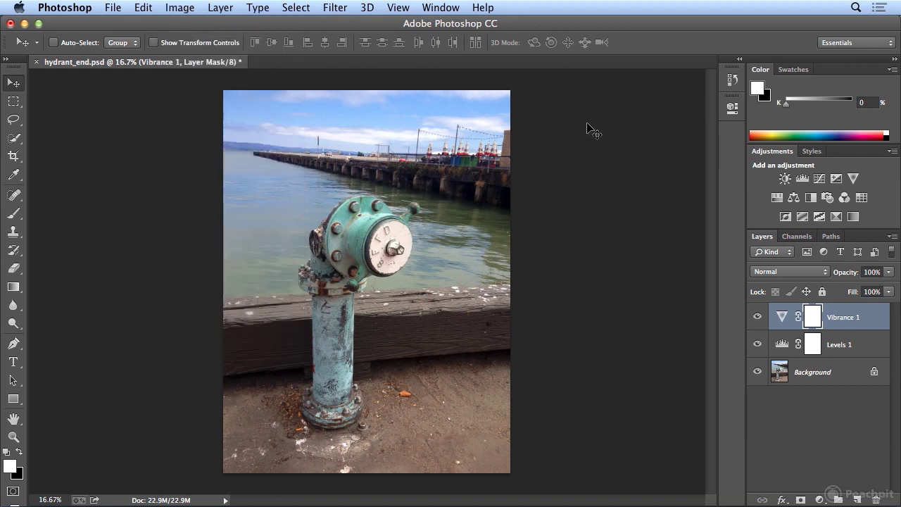